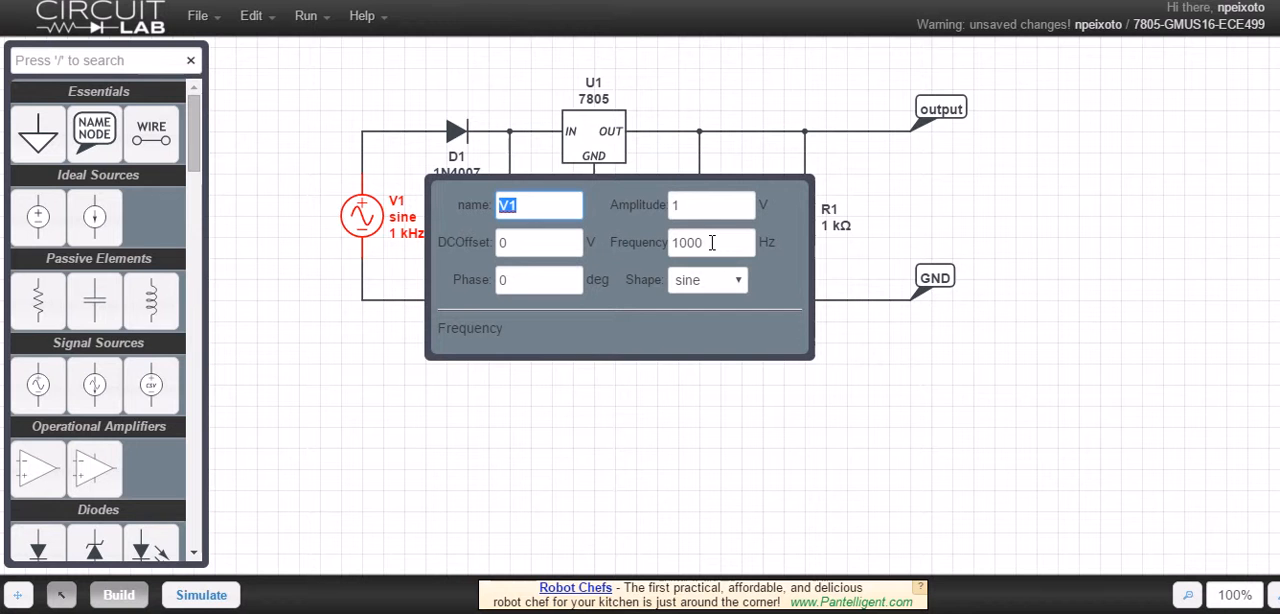
Set the amplitude of sine source V1 to 0.5 V
double_click(712, 242)
double_click(672, 206)
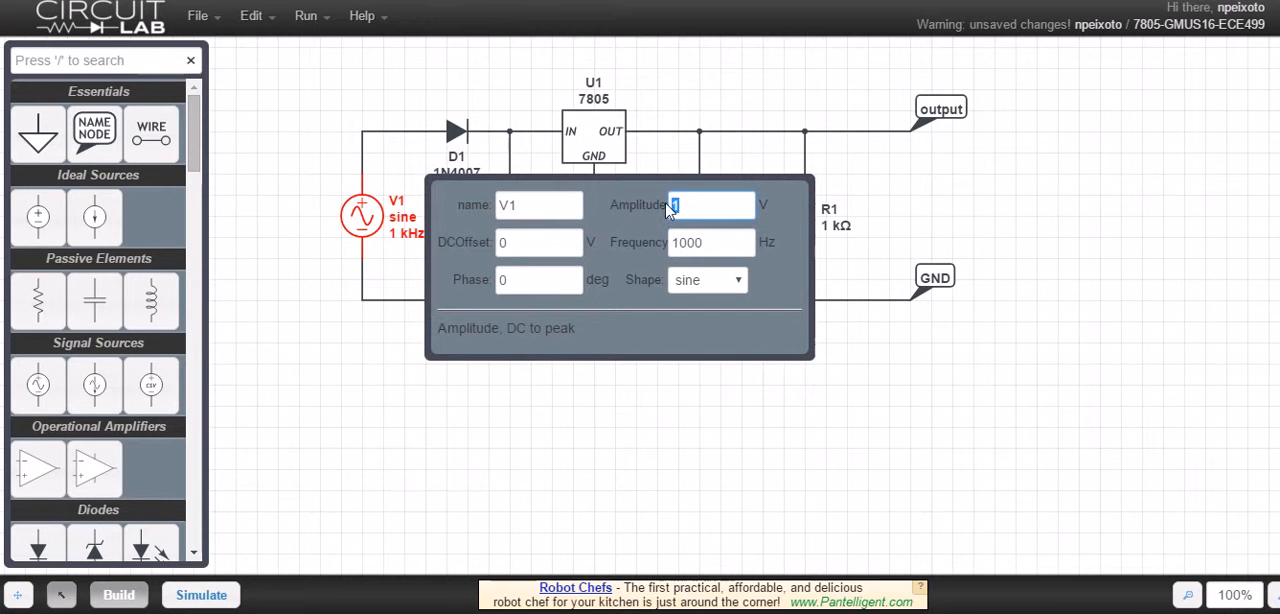
type("0.5")
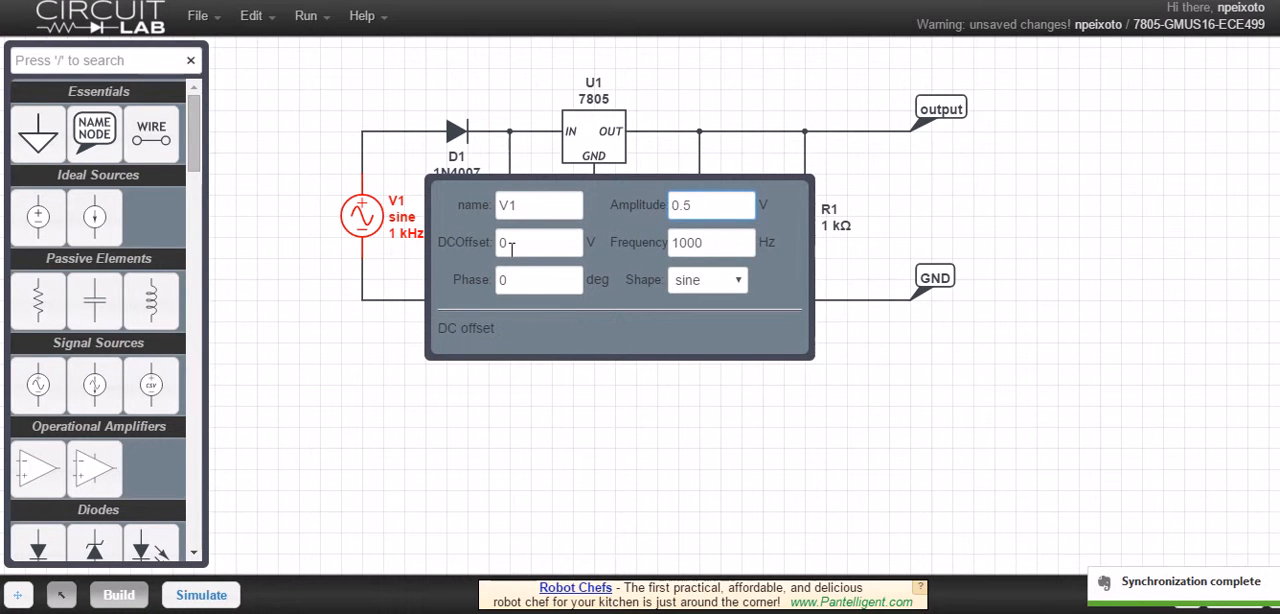
left_click(553, 390)
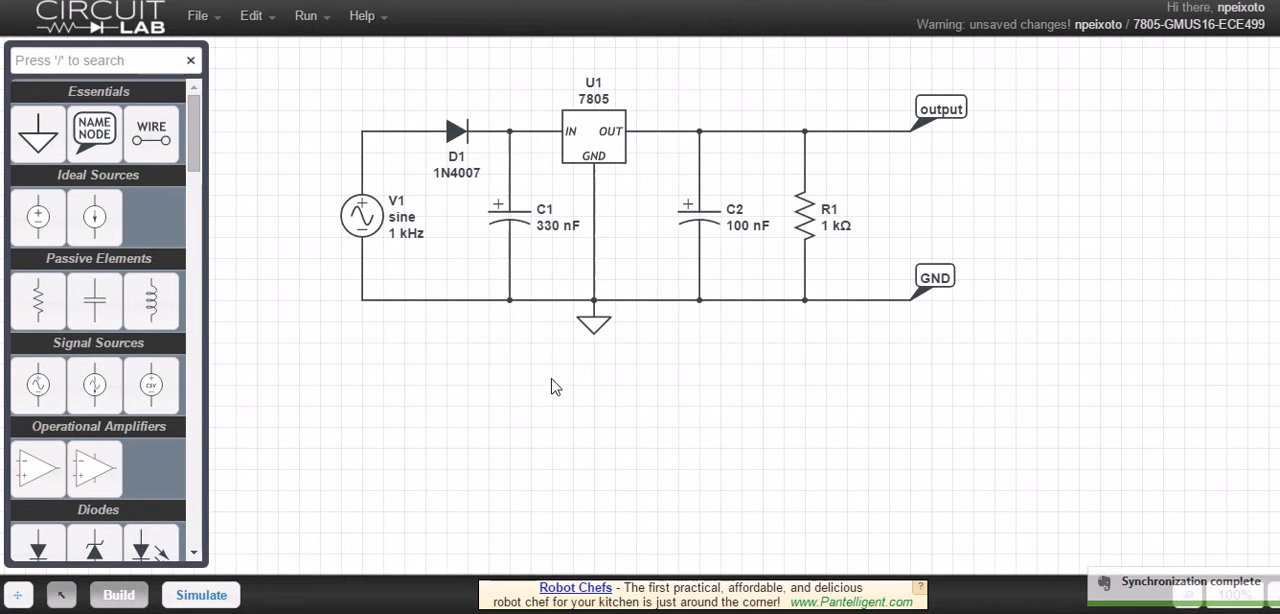
Add a name node on the wire corner above source V1 and name it "input"
left_click(94, 128)
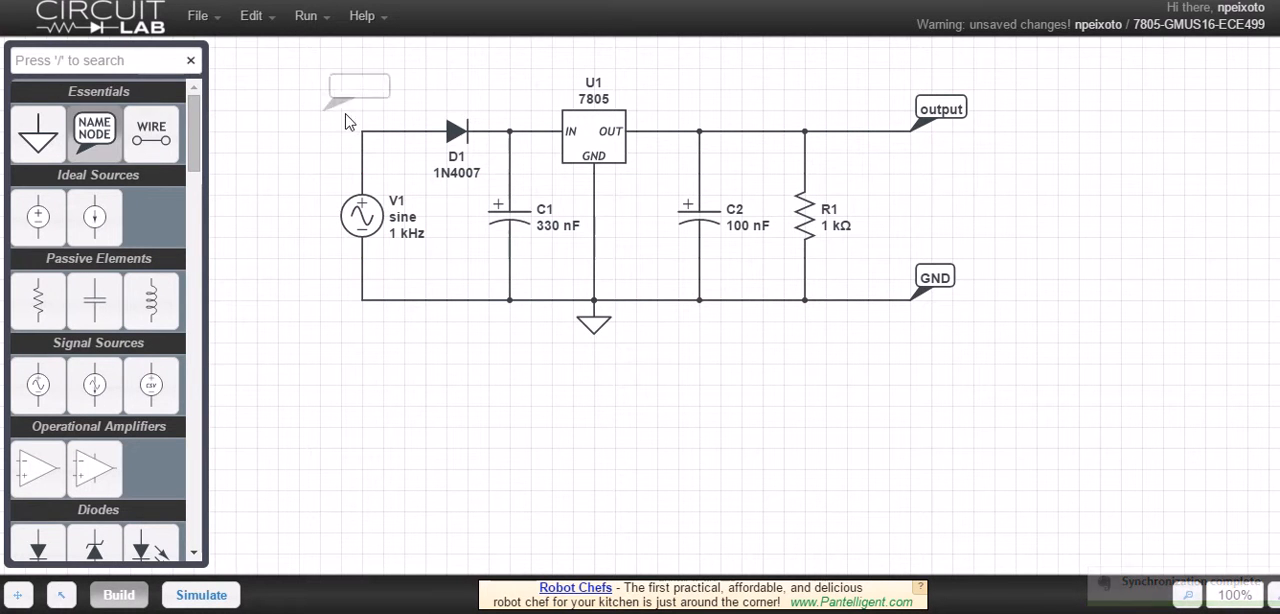
left_click(372, 139)
double_click(386, 107)
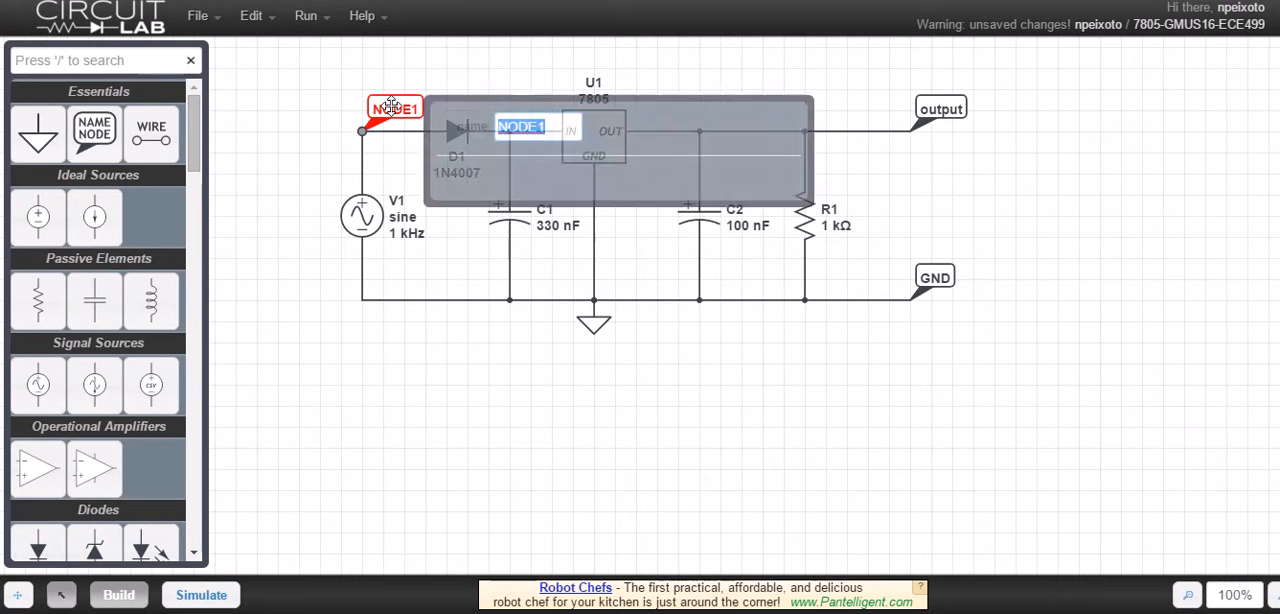
type("input")
left_click(370, 378)
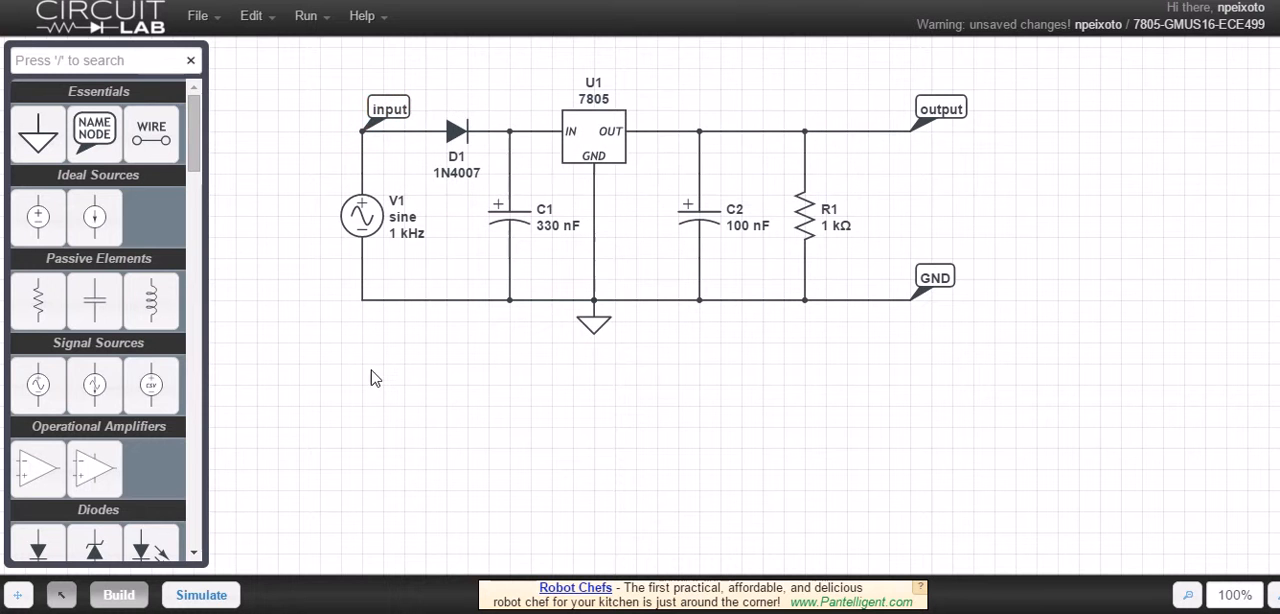
Set up a time-domain simulation with a stop time of 10m and a time step of 0.01m
left_click(210, 596)
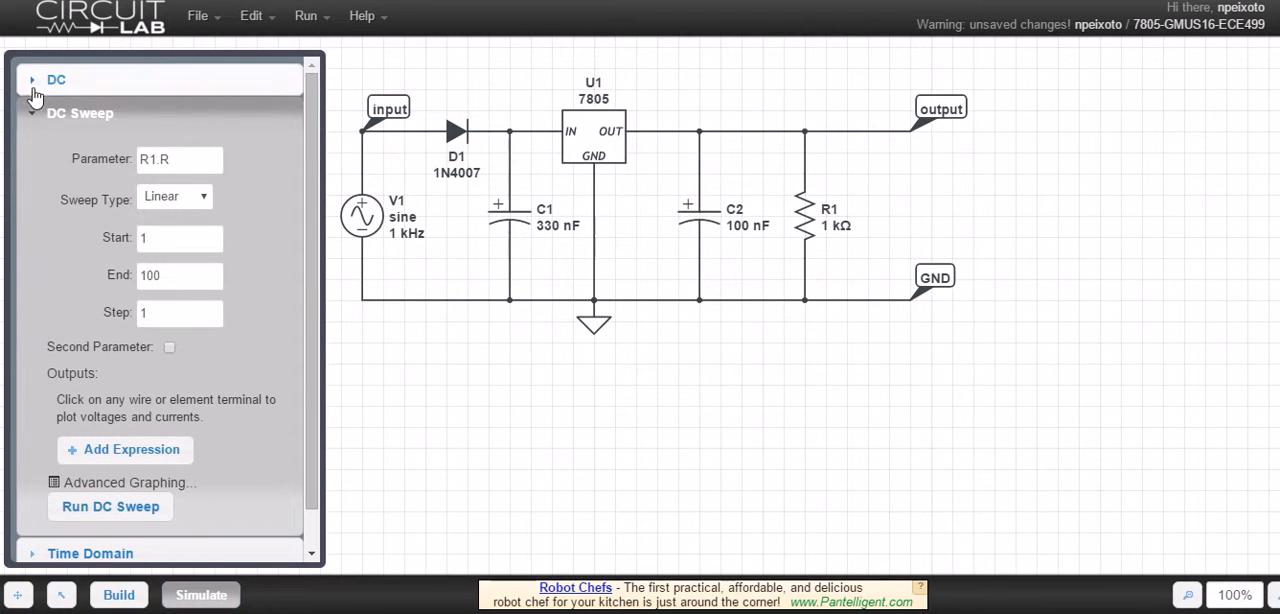
scroll(45, 440, "down", 1)
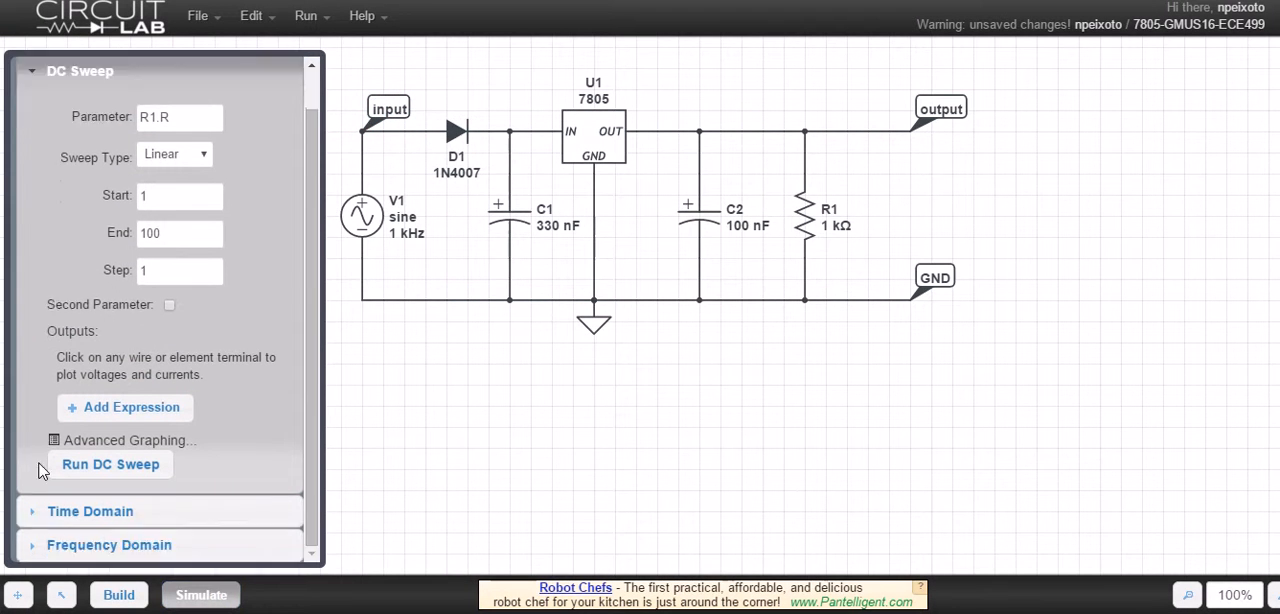
left_click(45, 518)
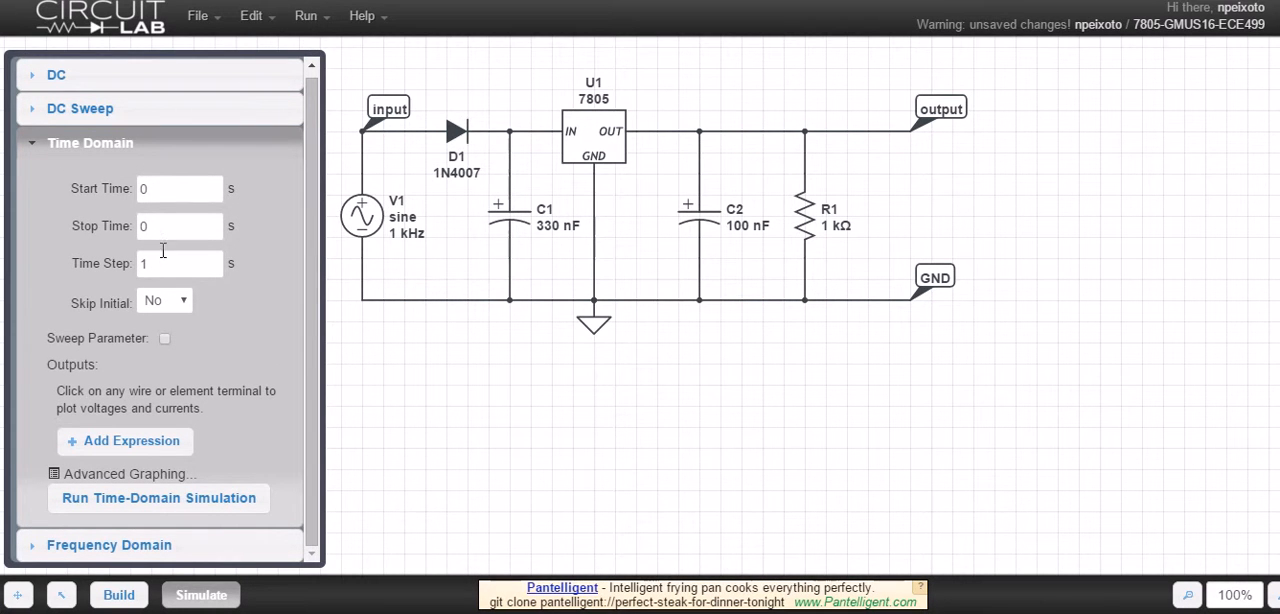
double_click(145, 226)
type("10m")
double_click(171, 262)
Run the time-domain simulation with the input and output node voltages as outputs, and hide the V(output) trace in the plot
left_click(388, 112)
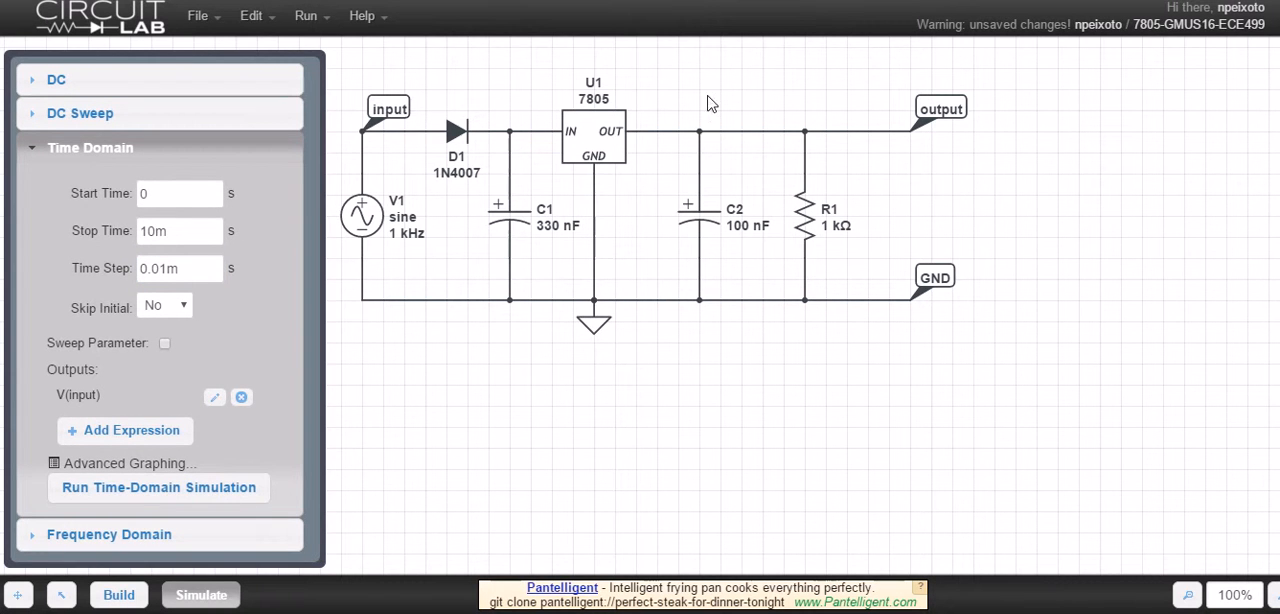
left_click(938, 114)
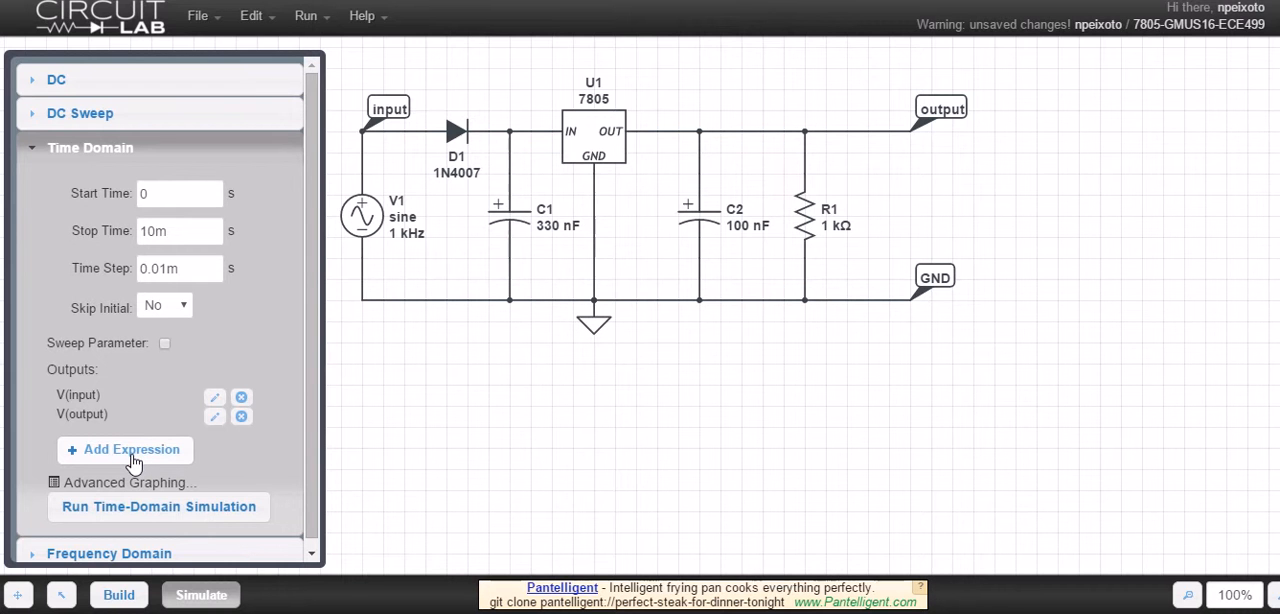
left_click(144, 516)
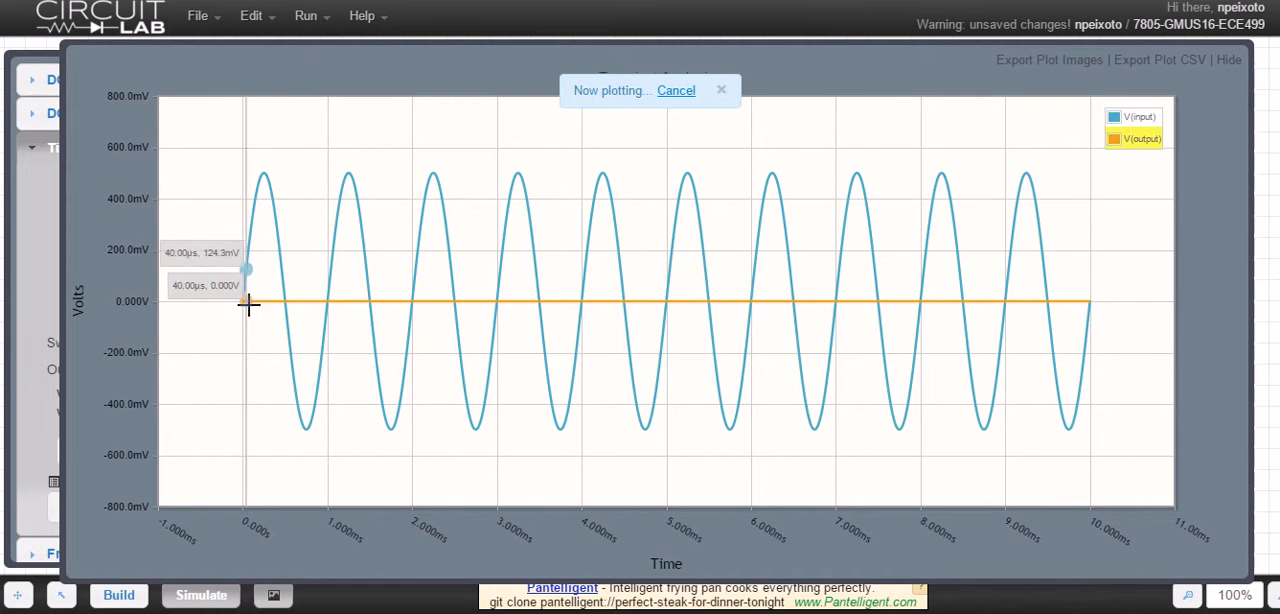
left_click(1140, 139)
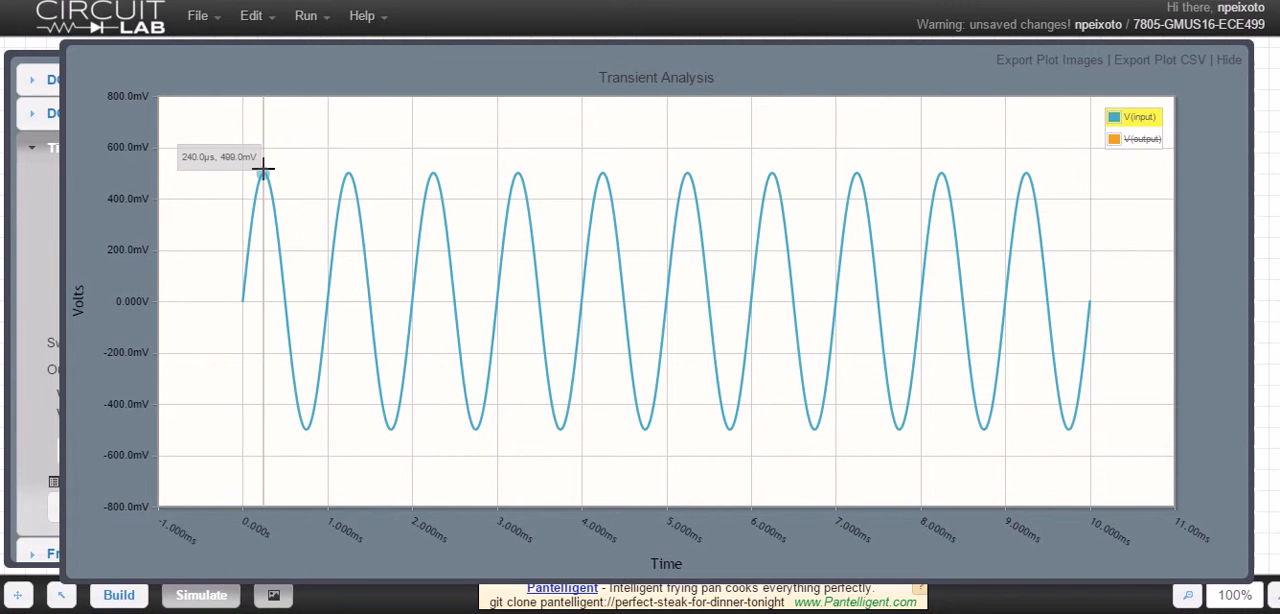
left_click(1230, 62)
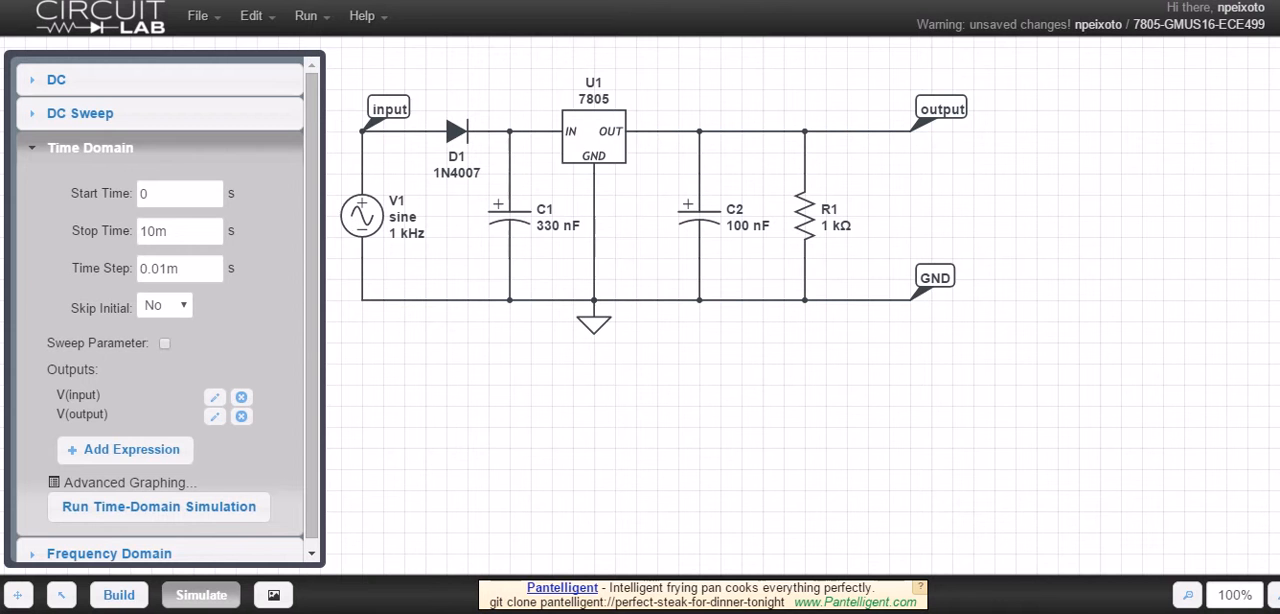
Set the DC offset of source V1 to 4 V
left_click(119, 595)
double_click(371, 216)
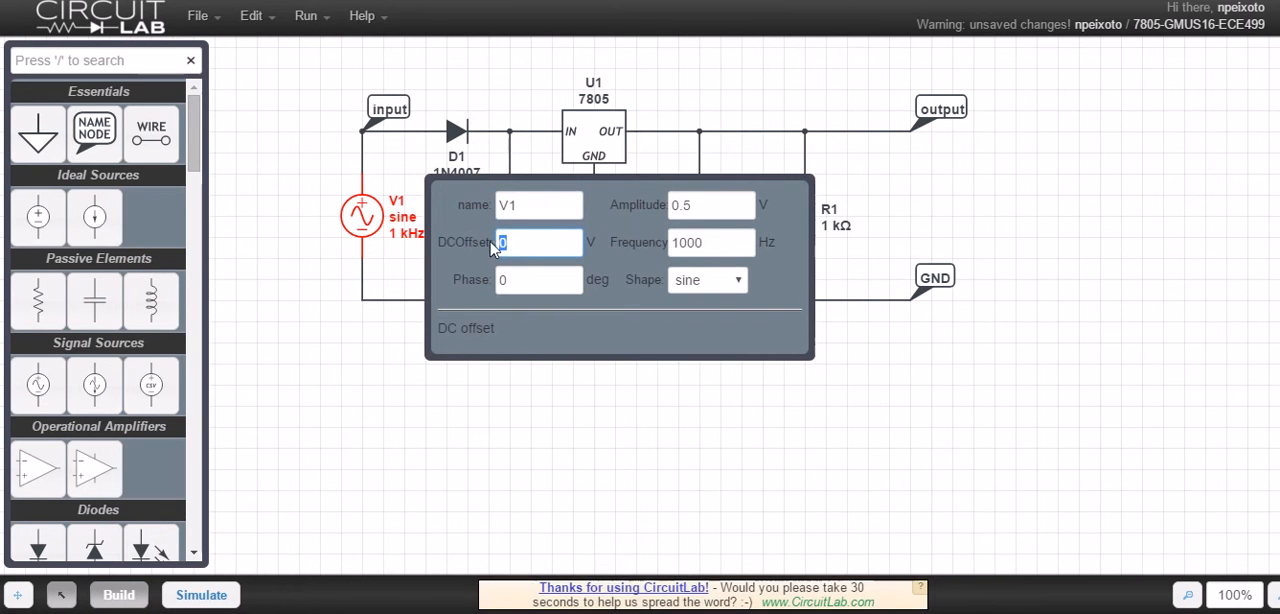
left_click(487, 250)
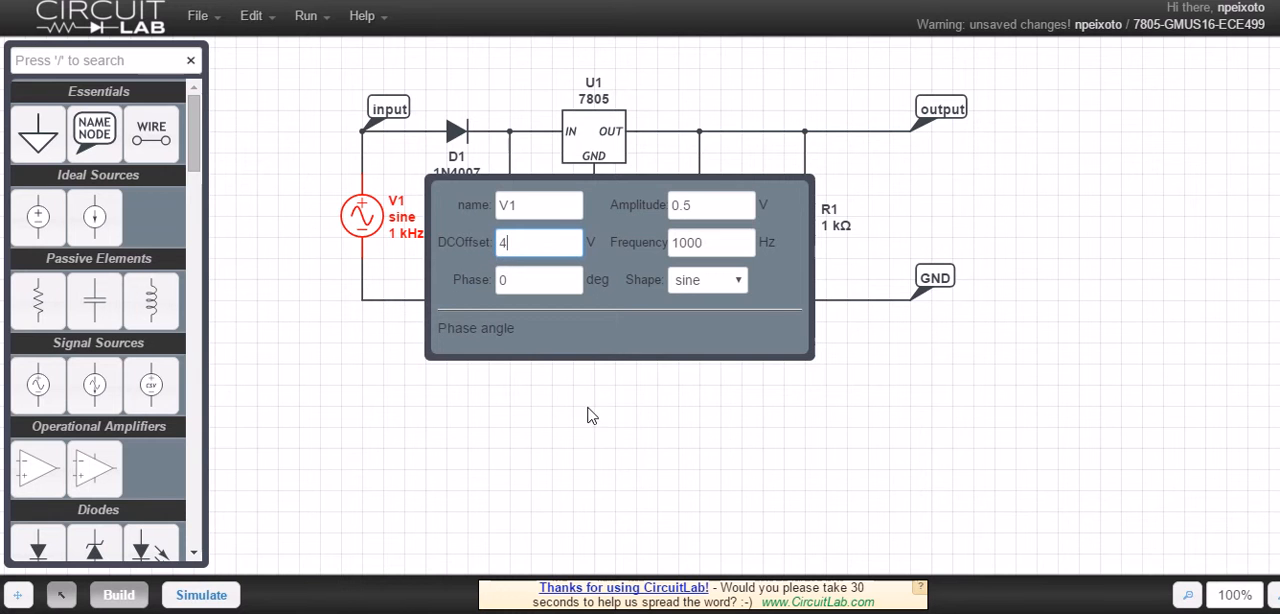
left_click(552, 419)
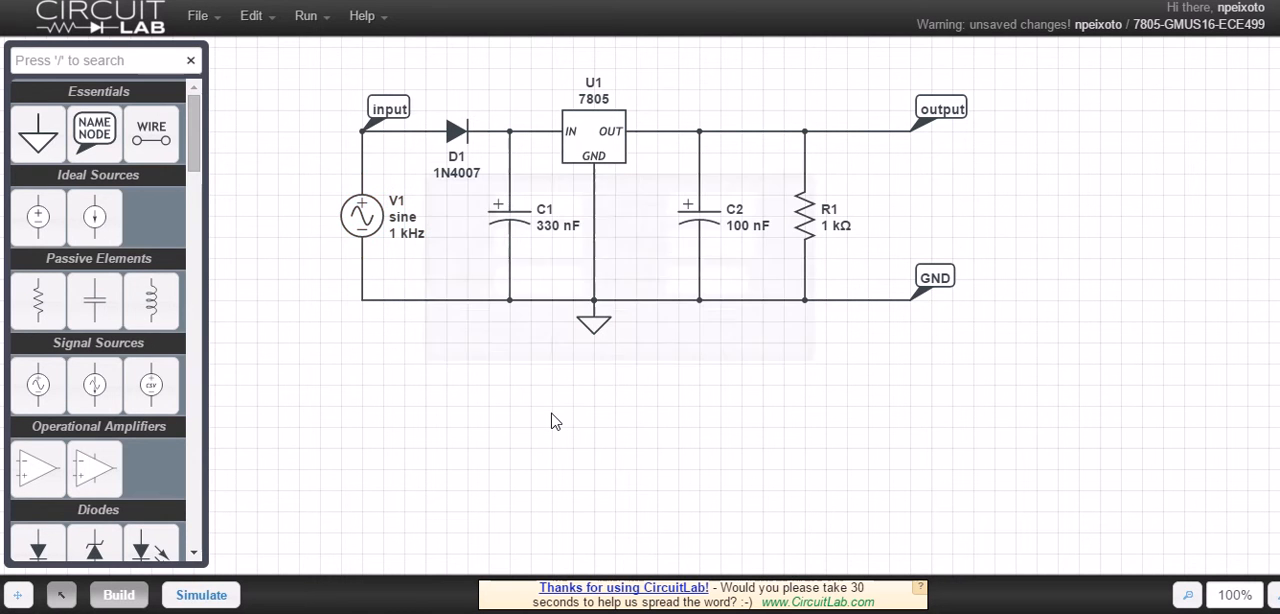
Rerun the time-domain simulation and examine the V(input) and V(output) waveforms
left_click(198, 595)
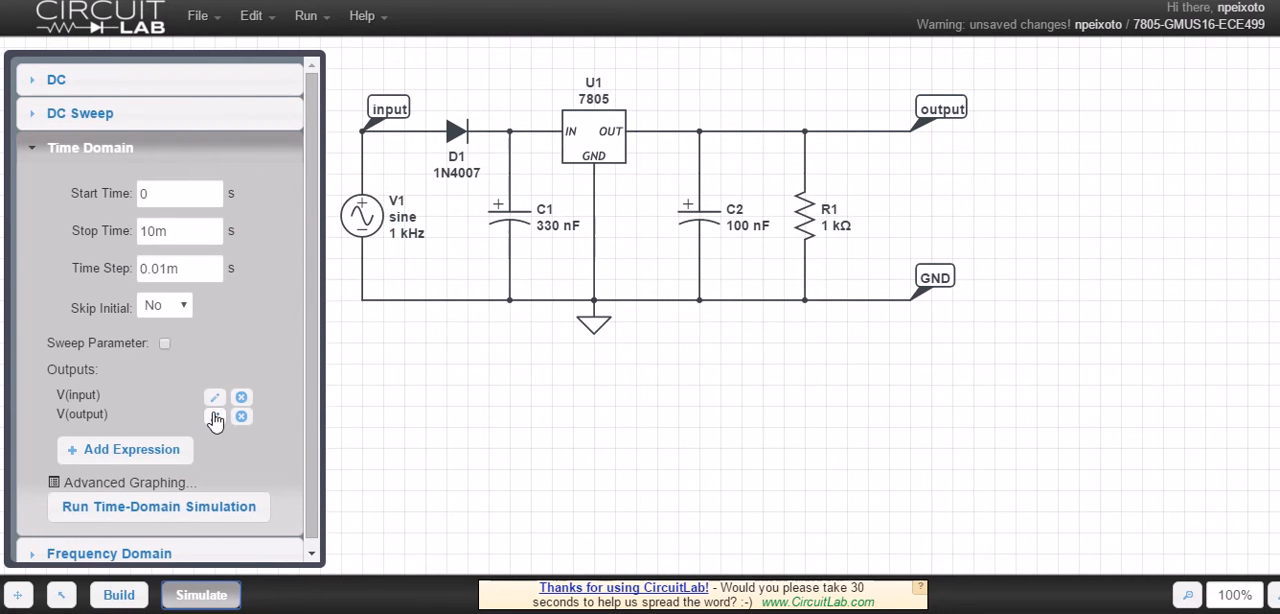
left_click(115, 450)
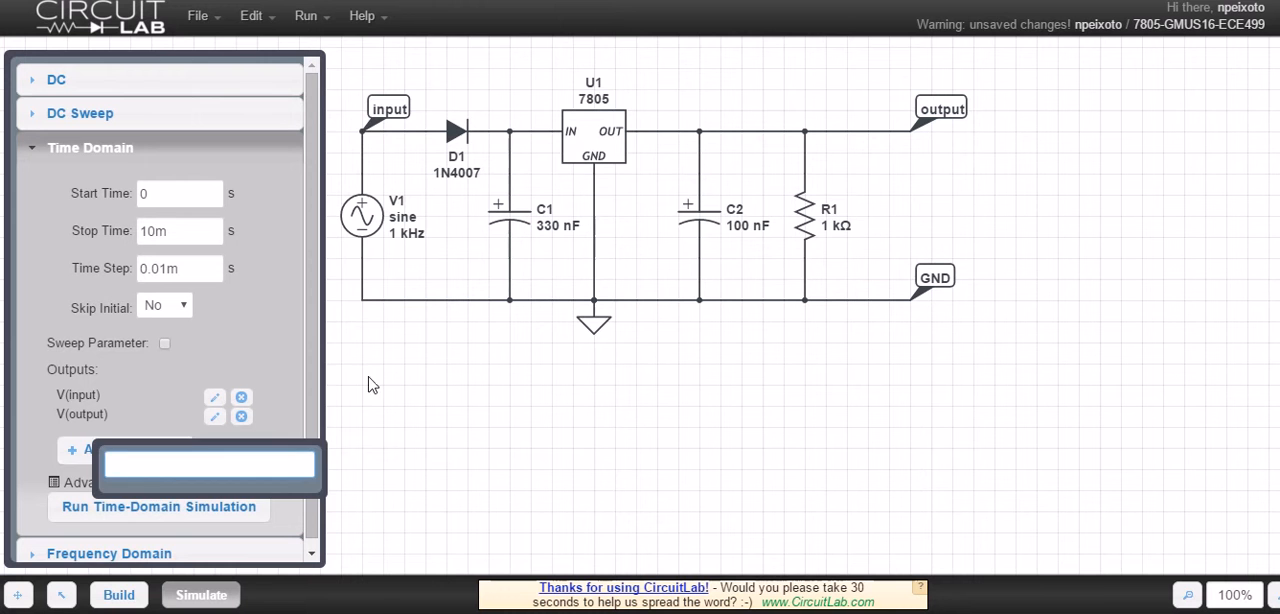
left_click(564, 381)
left_click(170, 507)
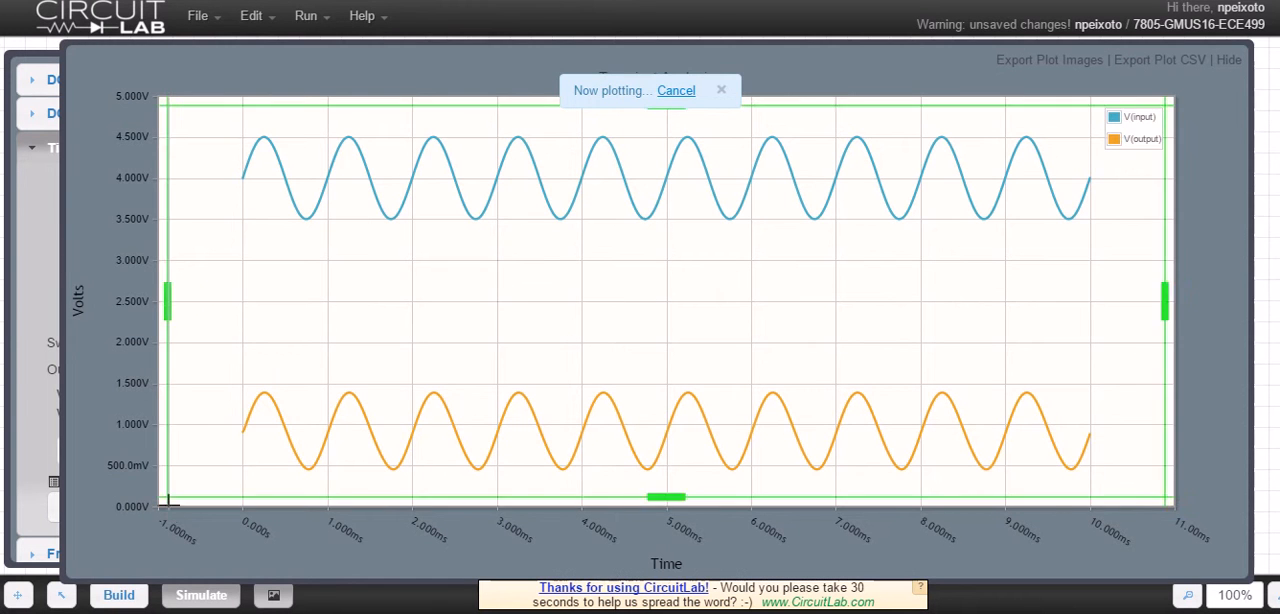
mouse_move(240, 178)
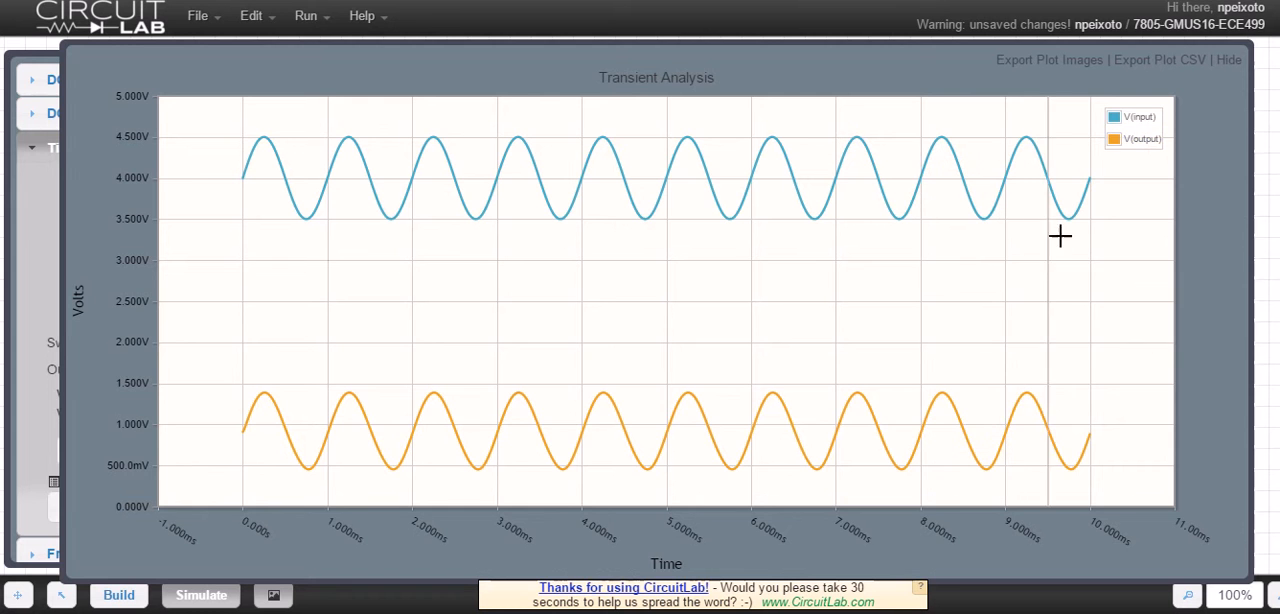
left_click(1228, 60)
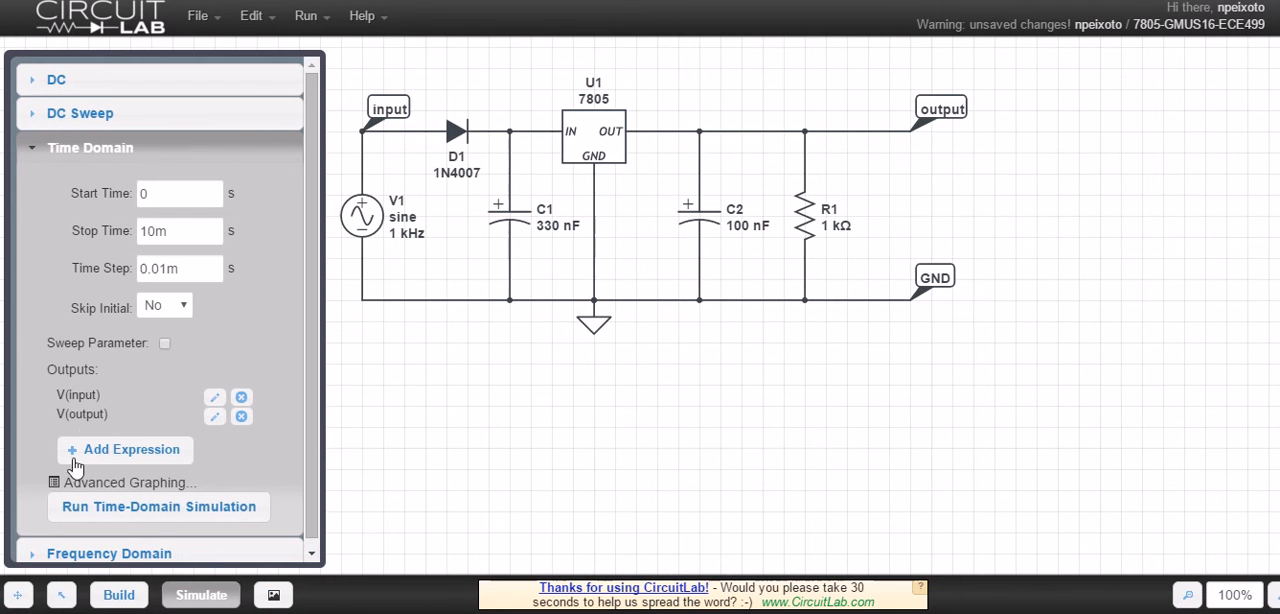
Set the DC offset of source V1 to 6 V
double_click(370, 229)
left_click_drag(513, 245, 490, 244)
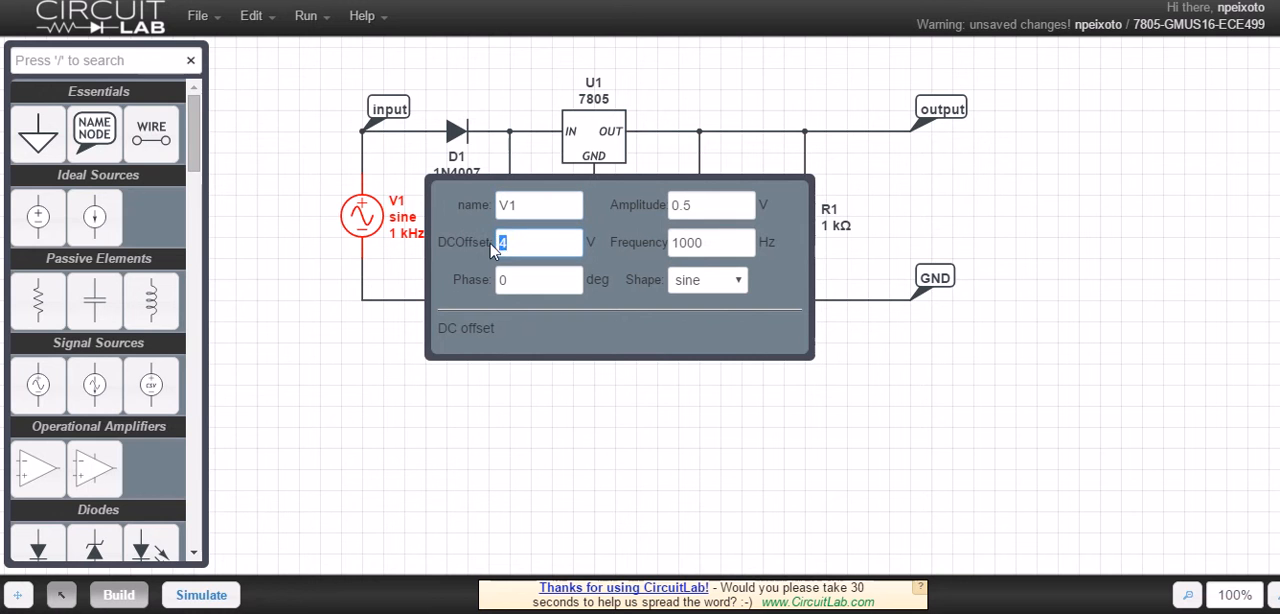
type("6")
left_click(505, 415)
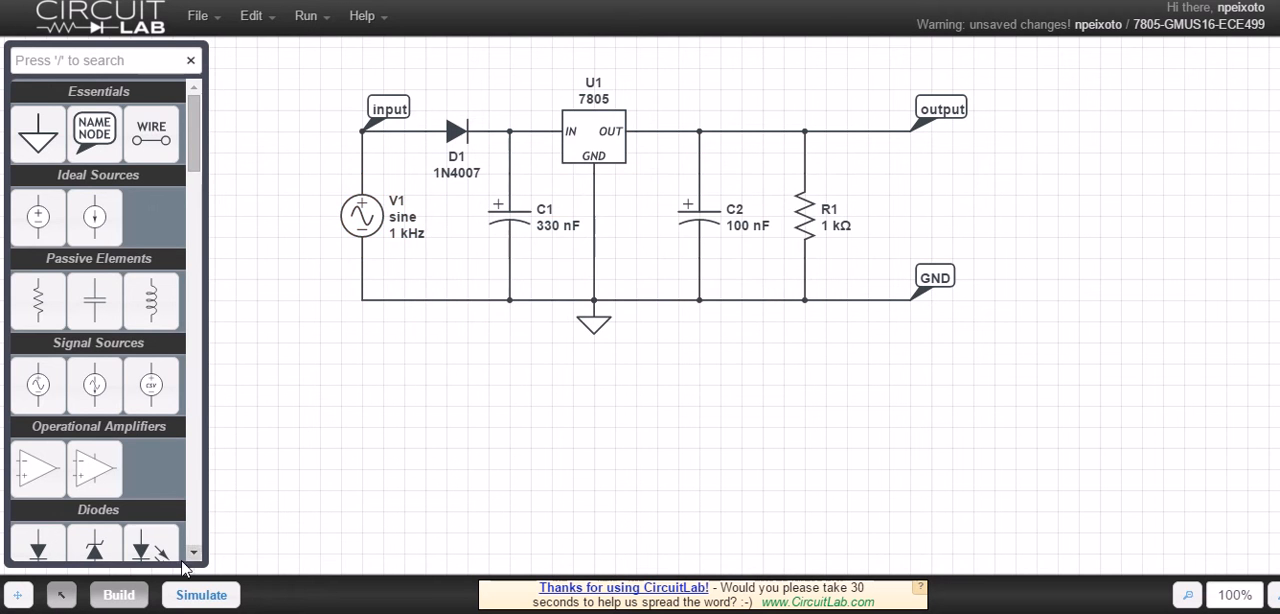
Rerun the time-domain simulation to plot the input and output voltages for the 6 V offset
left_click(196, 595)
left_click(78, 510)
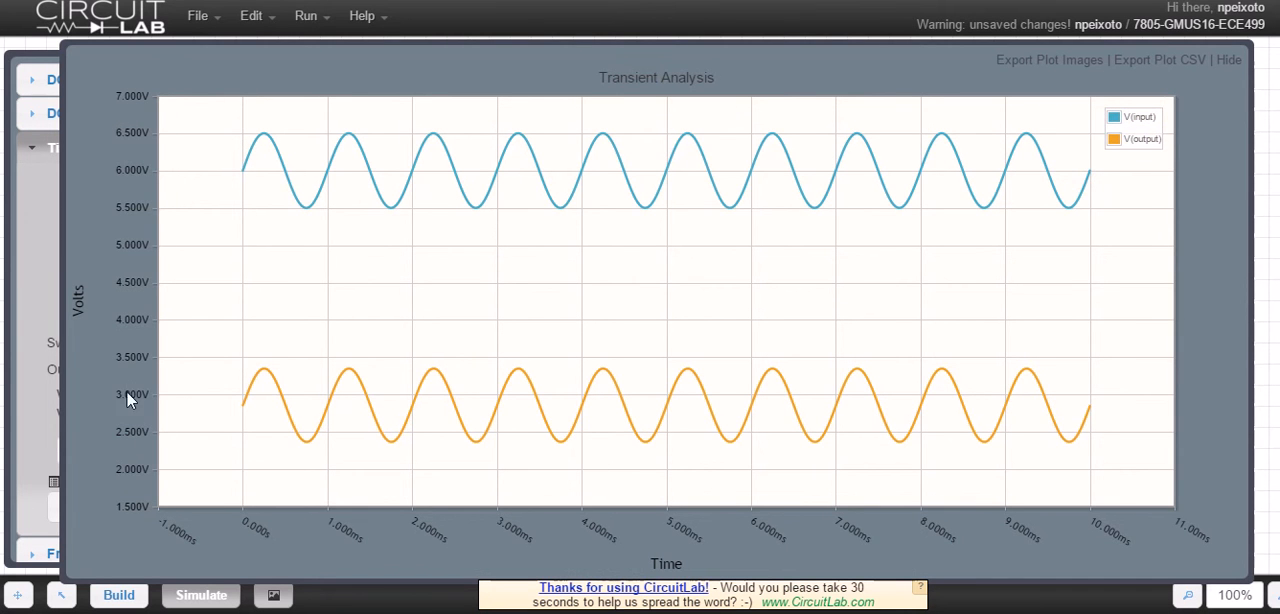
left_click(38, 430)
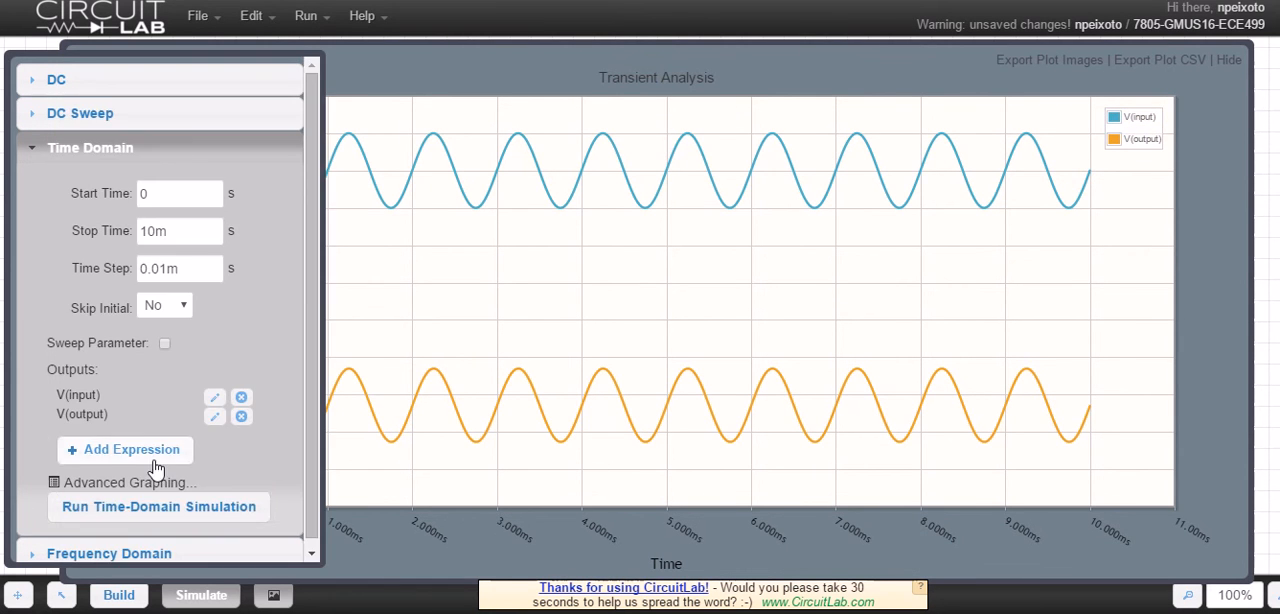
Set the DC offset of source V1 to 9 V and rerun the time-domain simulation
left_click(119, 595)
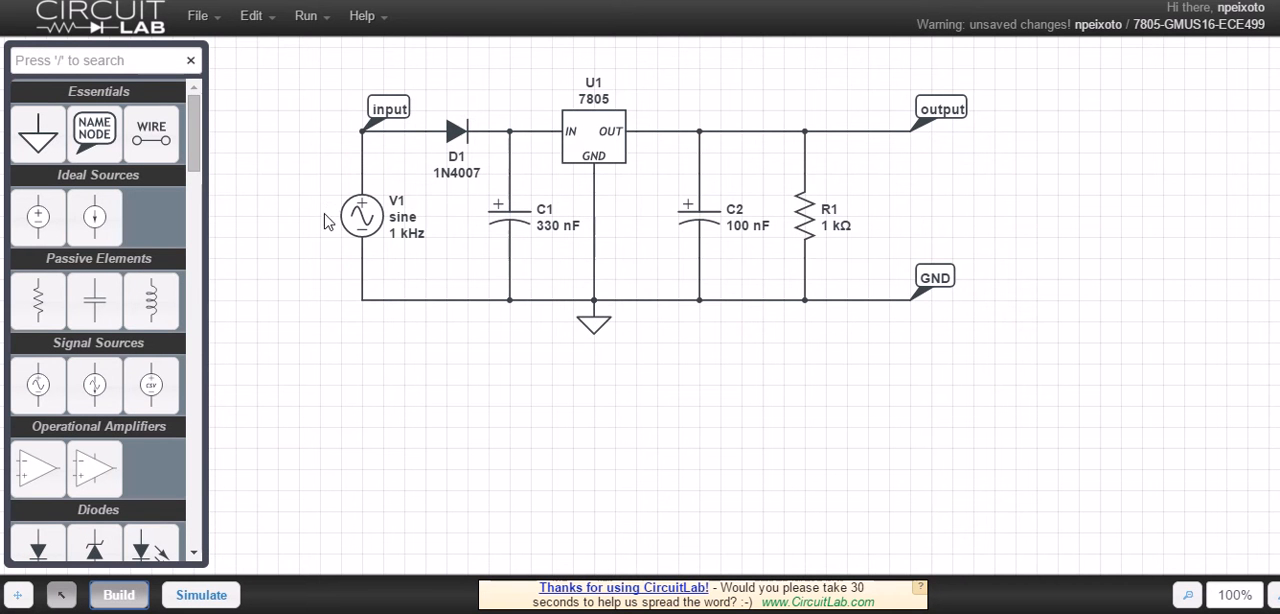
double_click(362, 214)
left_click(469, 244)
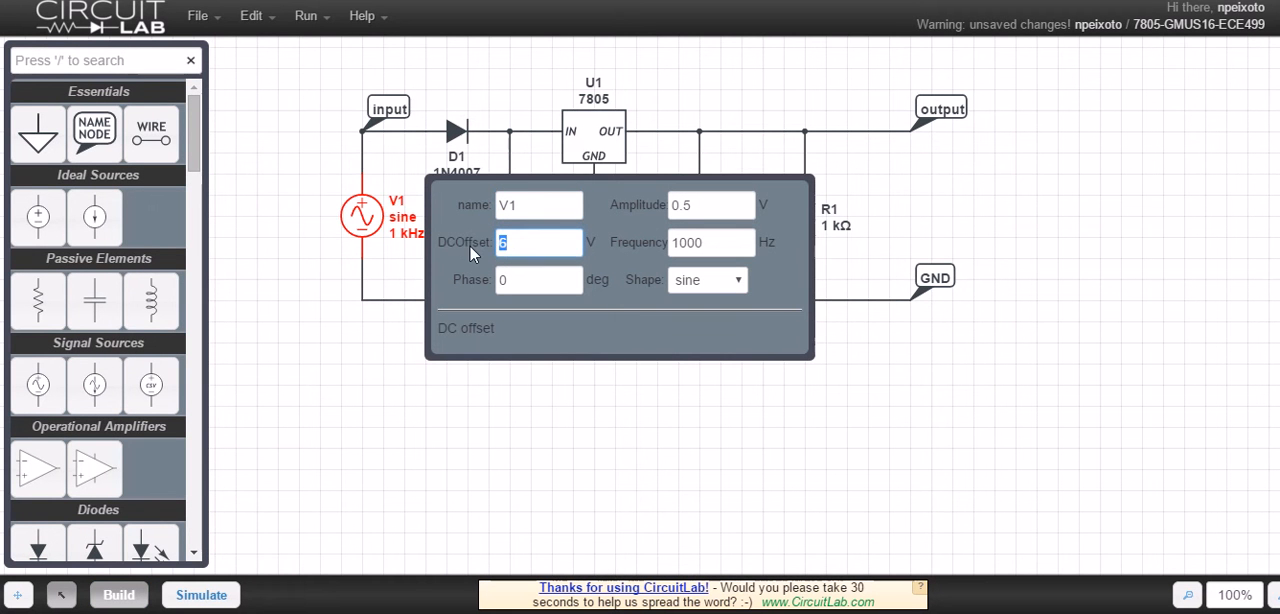
type("9")
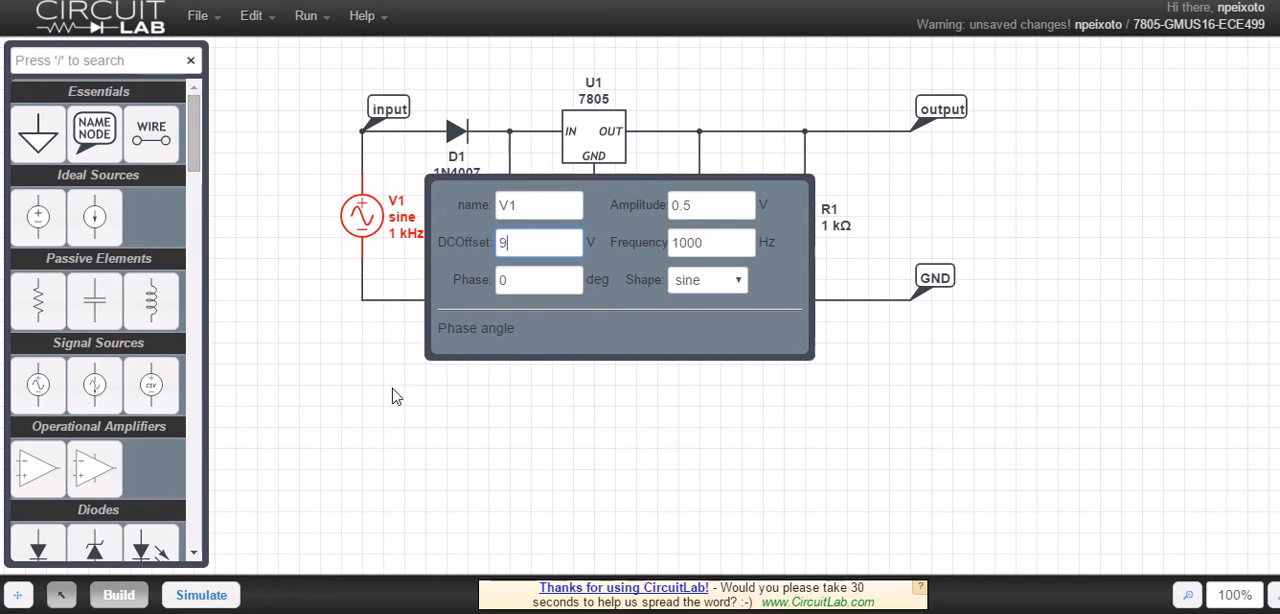
left_click(381, 448)
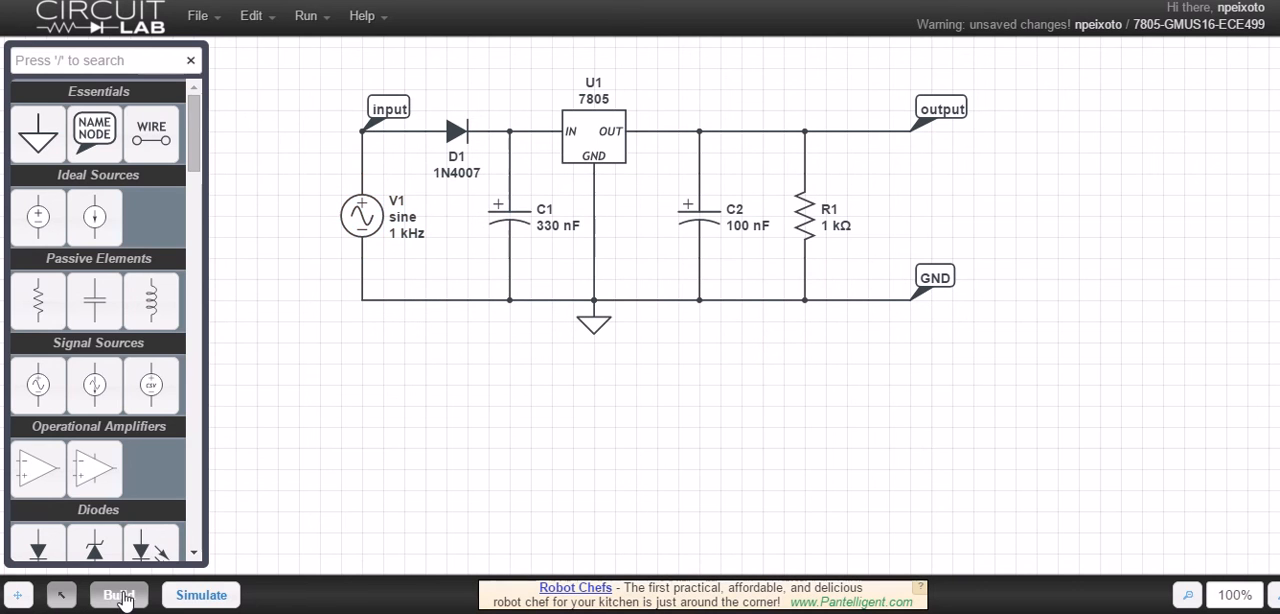
left_click(199, 596)
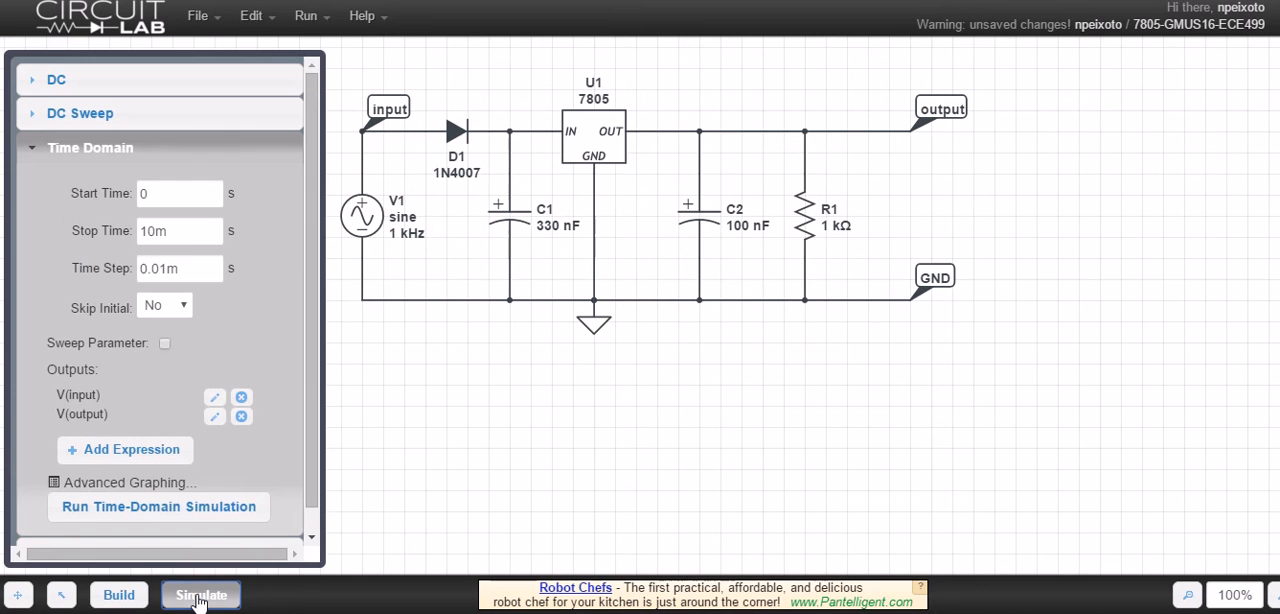
left_click(172, 508)
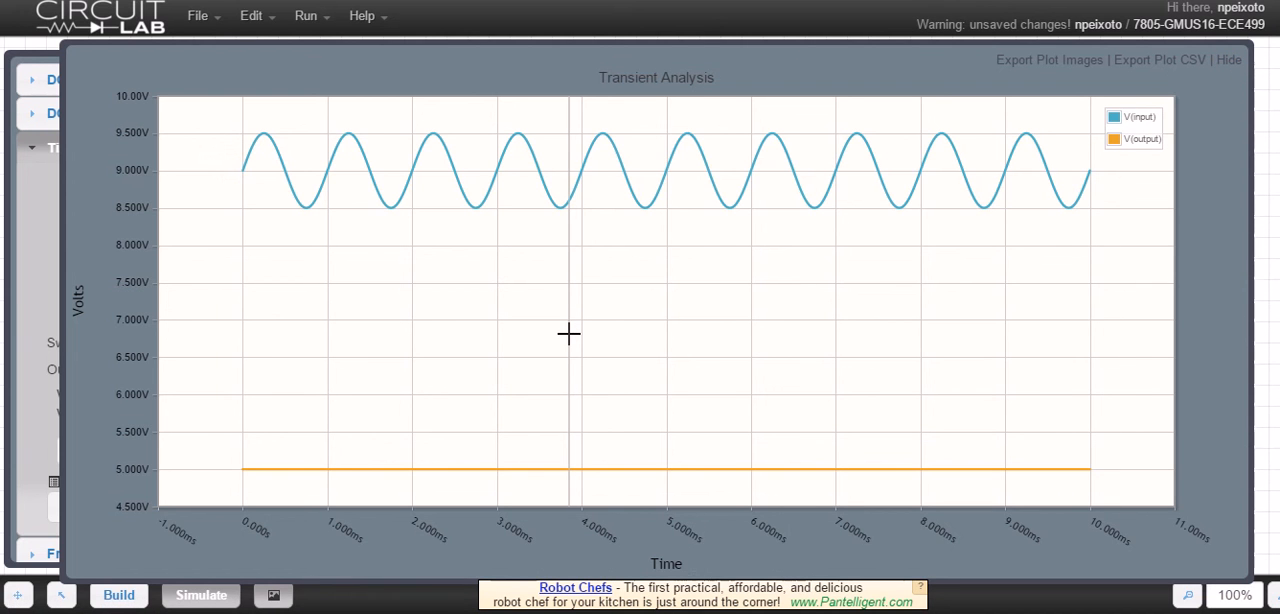
key("ctrl+d")
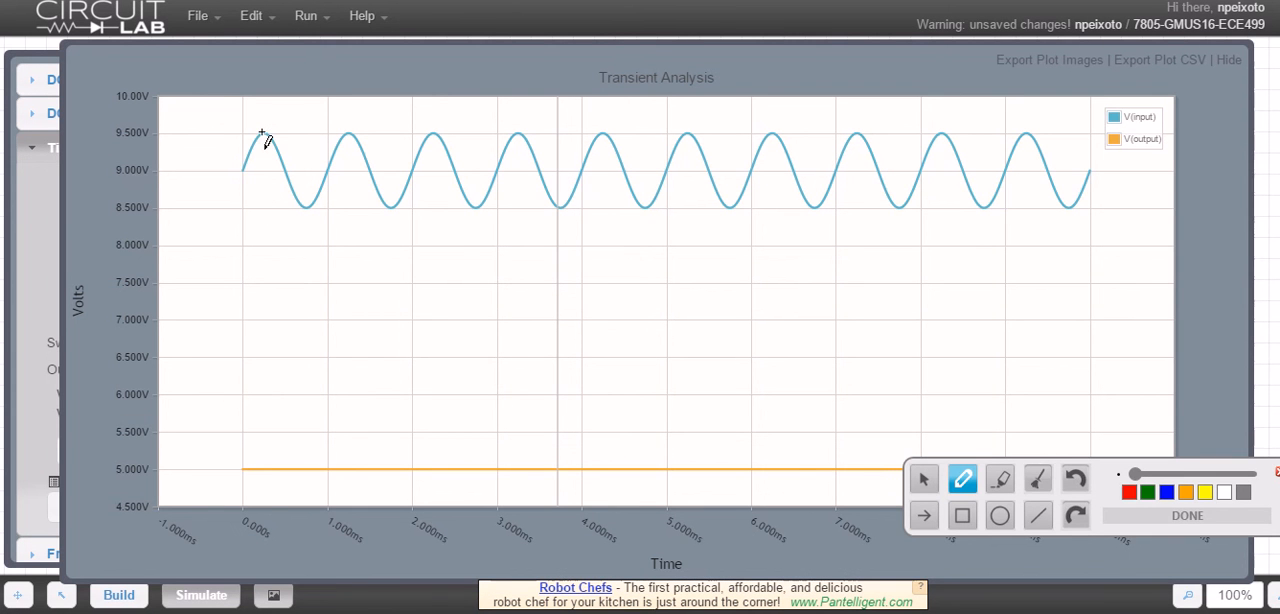
mouse_move(252, 129)
left_mouse_down()
mouse_move(305, 152)
mouse_move(213, 100)
mouse_move(258, 120)
left_mouse_up()
left_click_drag(275, 241, 267, 413)
mouse_move(236, 447)
left_mouse_down()
mouse_move(329, 449)
mouse_move(323, 486)
mouse_move(246, 486)
mouse_move(231, 455)
left_mouse_up()
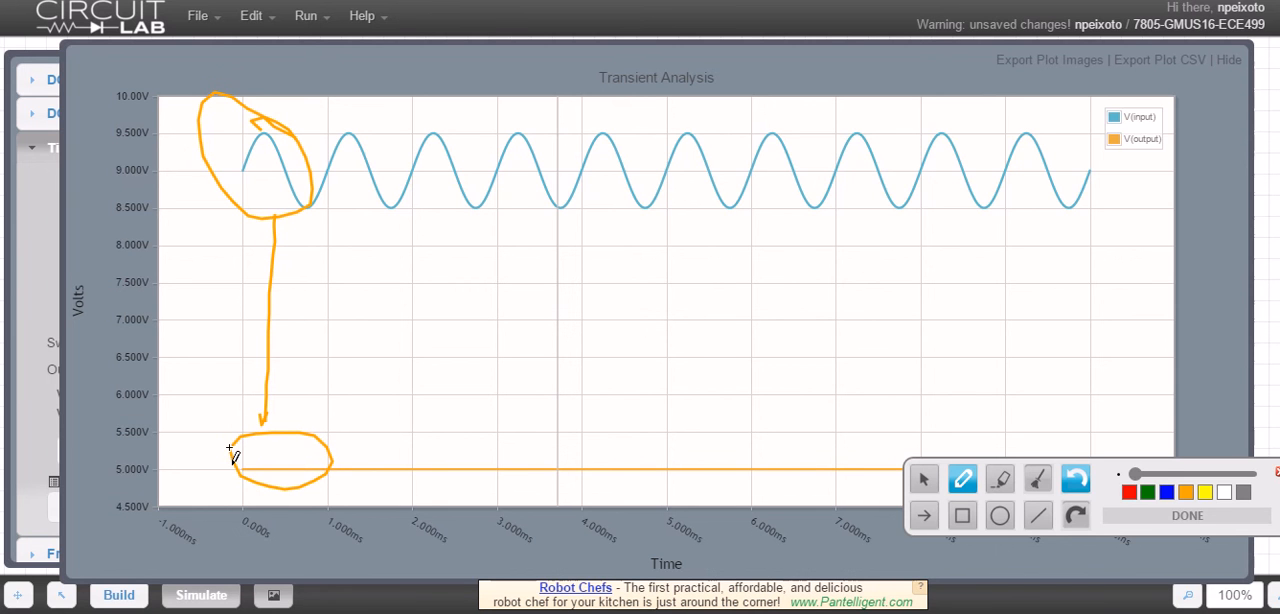